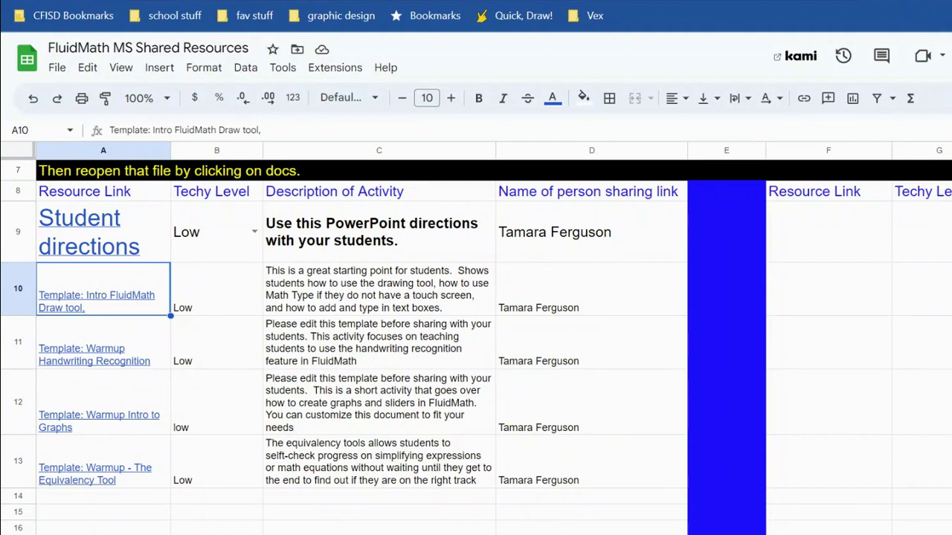
# Open the "Template: Intro FluidMath Draw tool" resource linked in cell A10
pyautogui.click(67, 304)
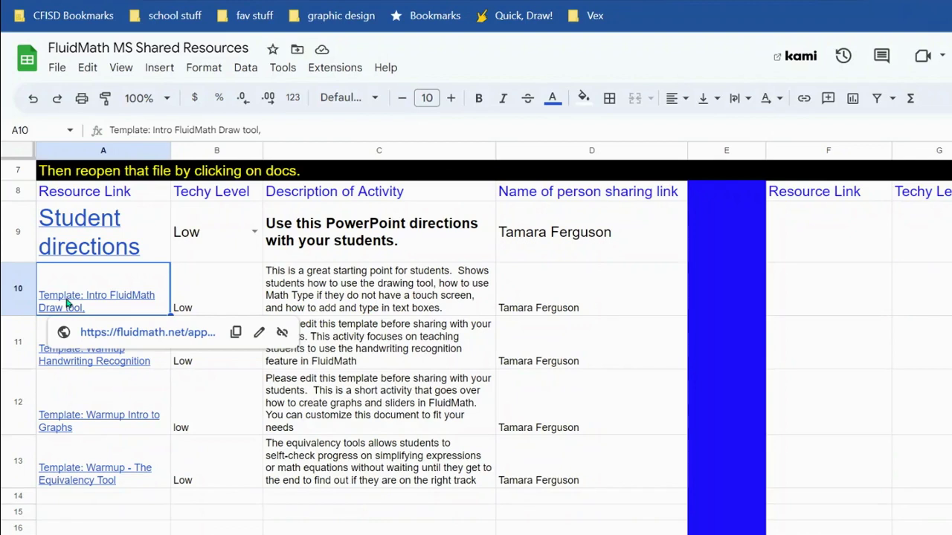
pyautogui.click(113, 332)
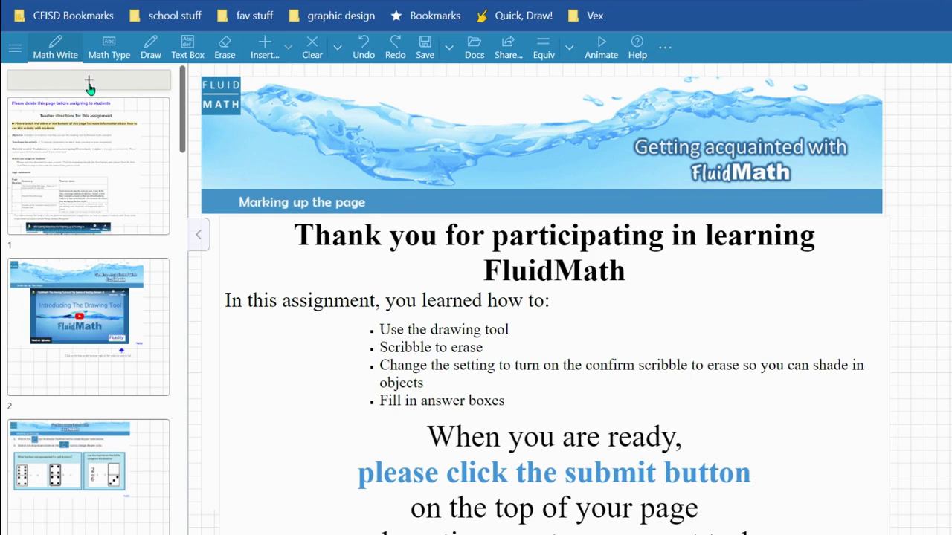
pyautogui.click(159, 104)
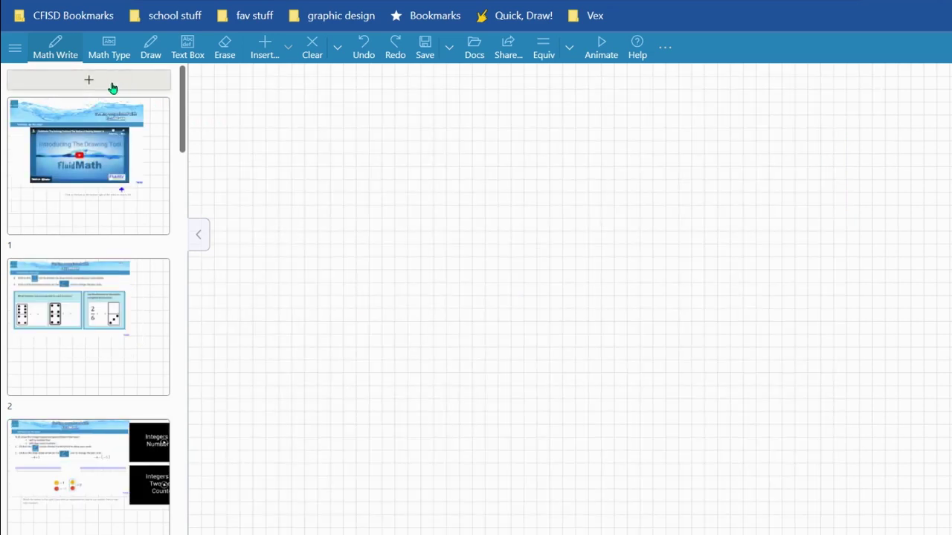
pyautogui.click(111, 88)
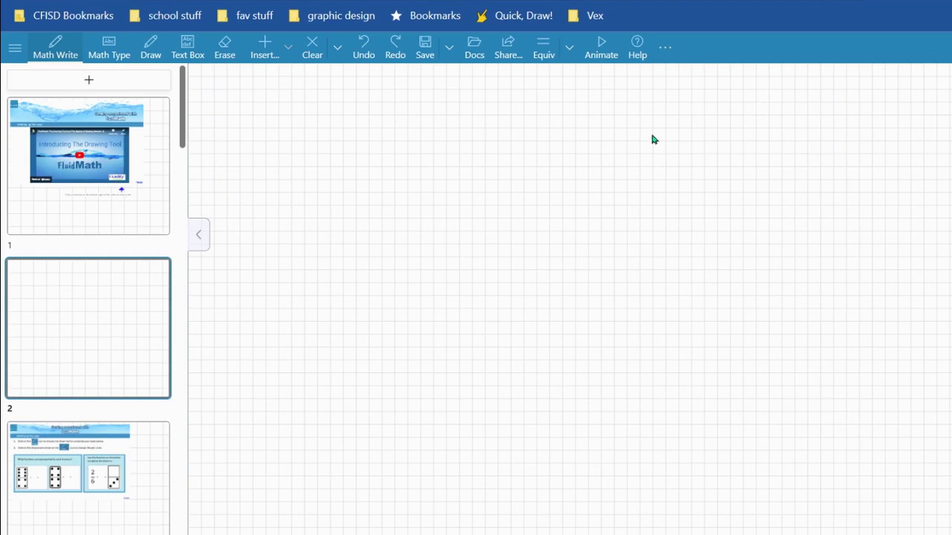
pyautogui.hotkey('ctrl', 'v')
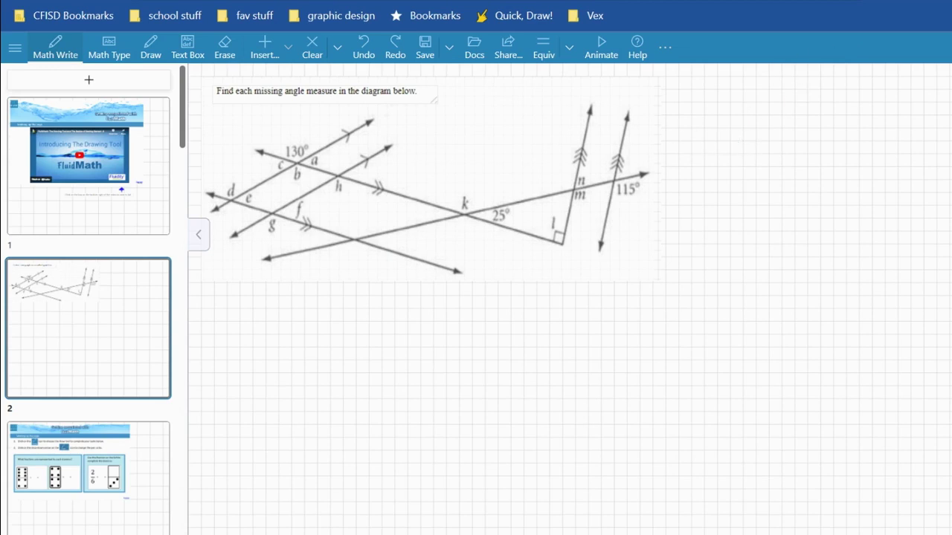
pyautogui.press('F5')
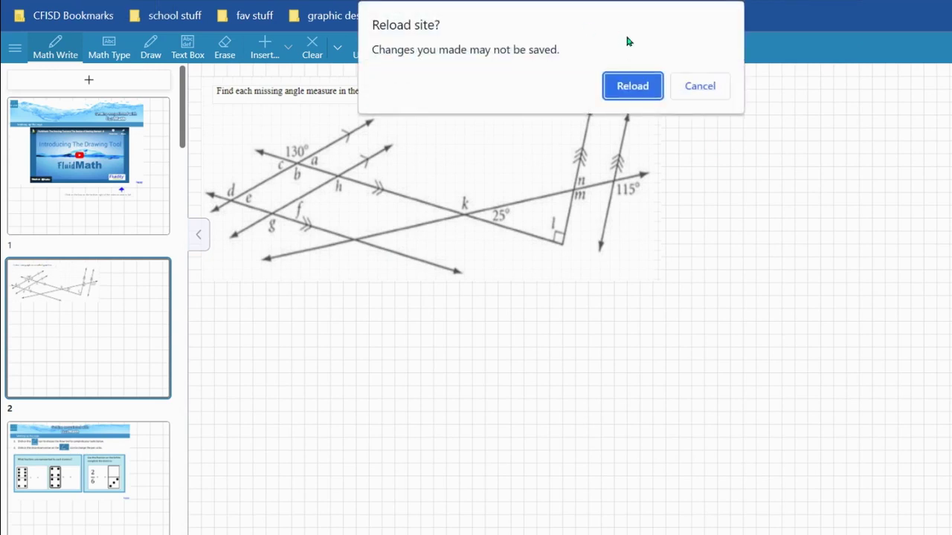
pyautogui.click(633, 85)
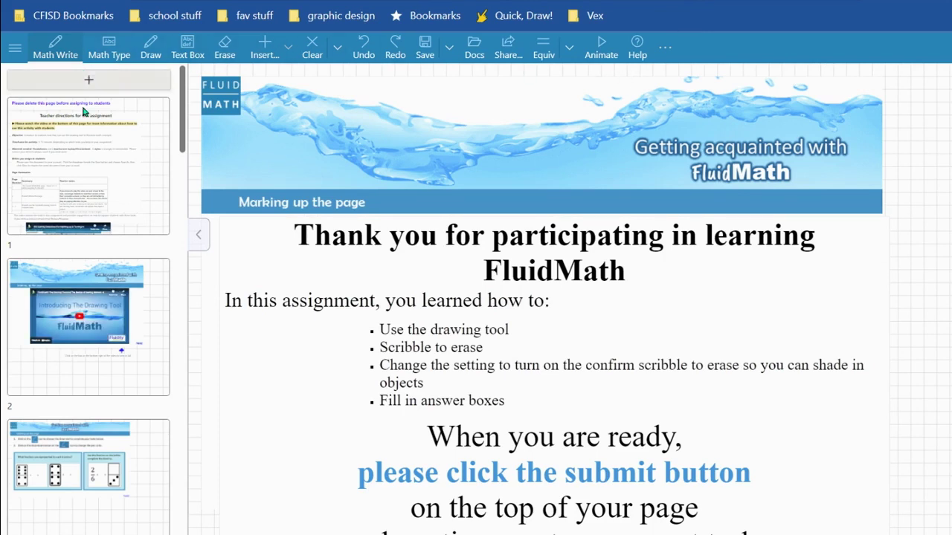
# Delete the teacher directions page, then insert a new page after the drawing tool video page and paste the missing-angles diagram onto it
pyautogui.click(134, 140)
pyautogui.click(160, 103)
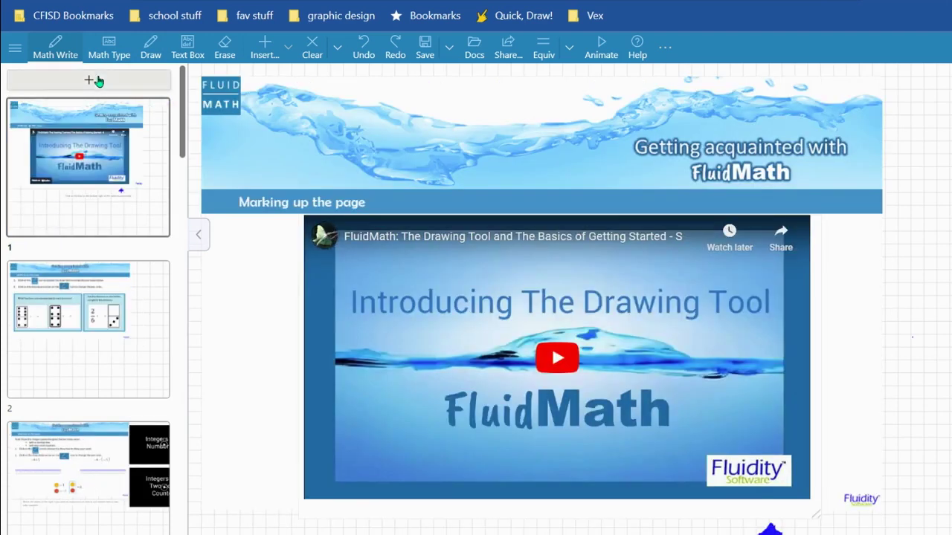
pyautogui.click(90, 80)
pyautogui.hotkey('ctrl', 'v')
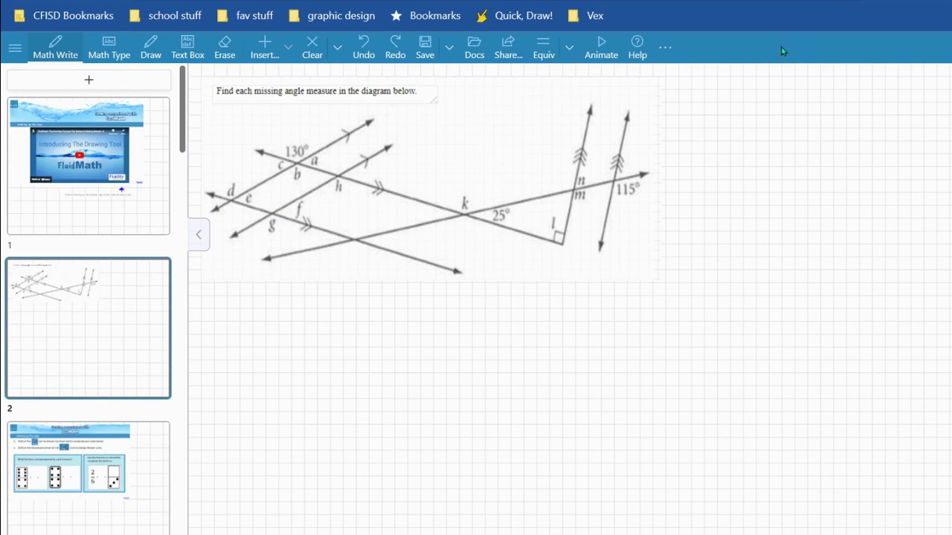
# Save a copy as an individual FluidMath document named "ST Warmup 1 - Mark up & Turn in"
pyautogui.click(448, 48)
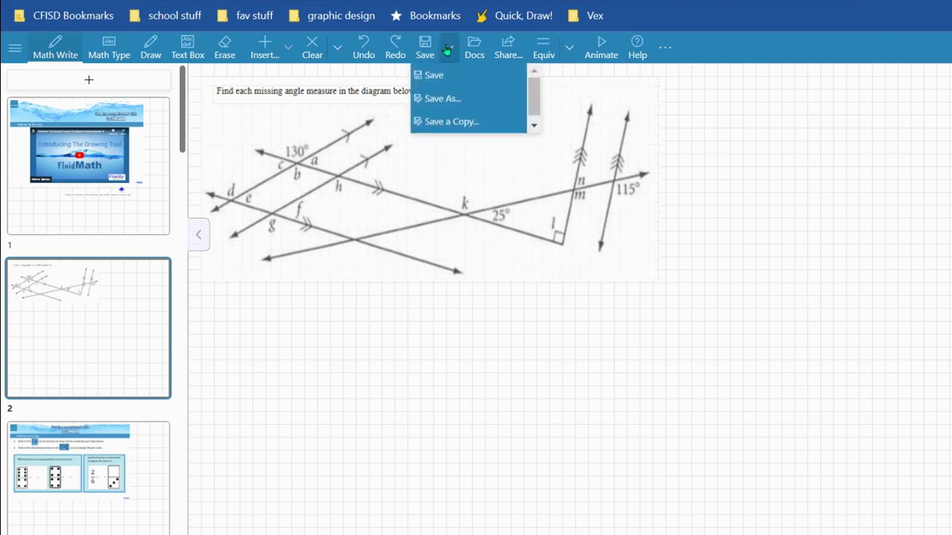
pyautogui.click(441, 122)
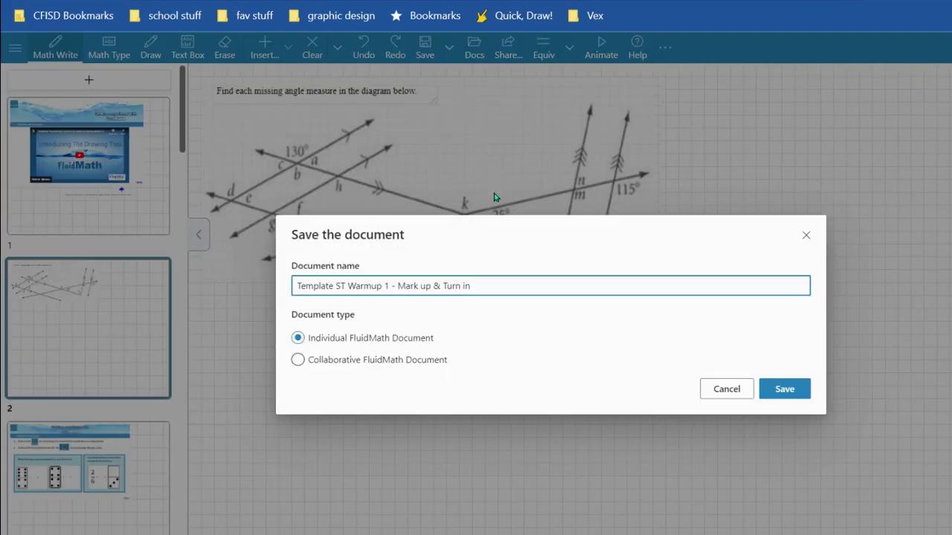
pyautogui.moveTo(337, 284); pyautogui.dragTo(272, 287)
pyautogui.press('BackSpace')
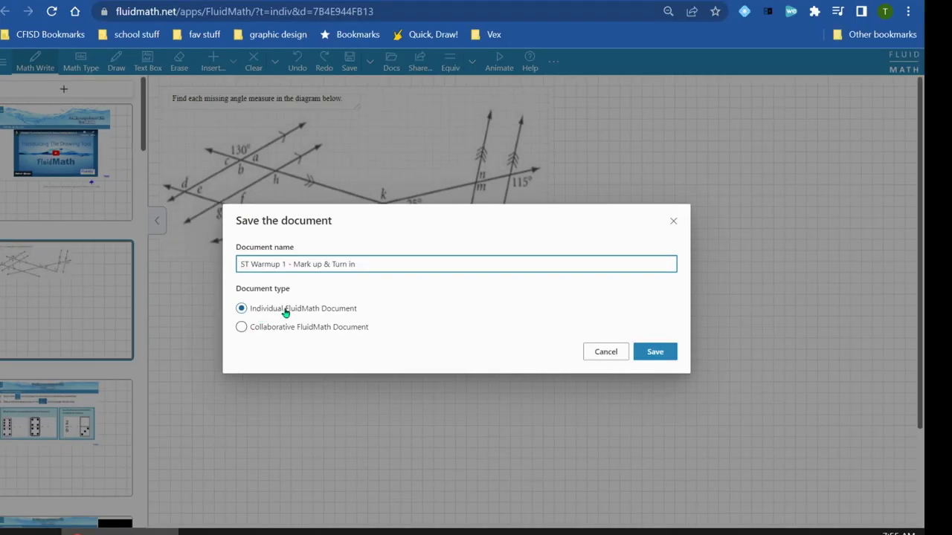
pyautogui.click(652, 355)
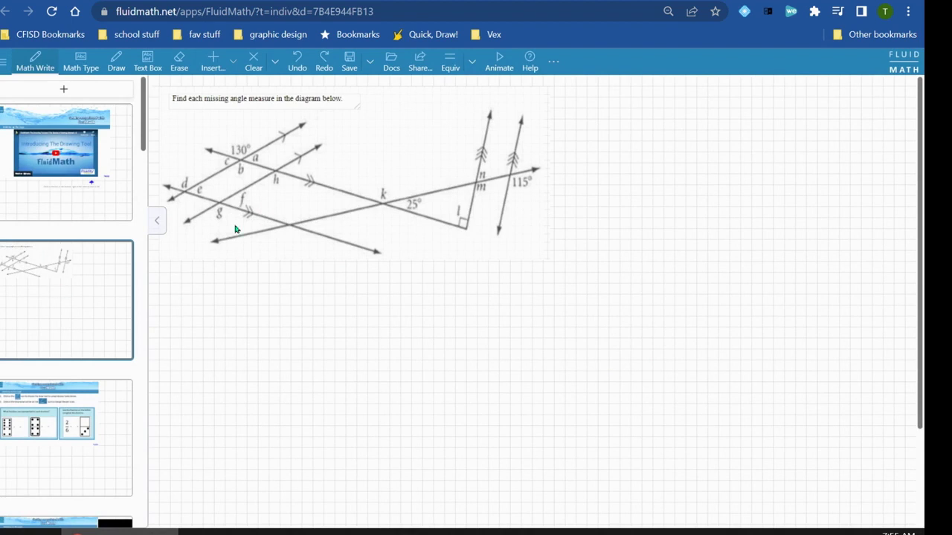
# Open the "ST Warmup 1 - Mark up & Turn in" document from the saved documents
pyautogui.click(390, 61)
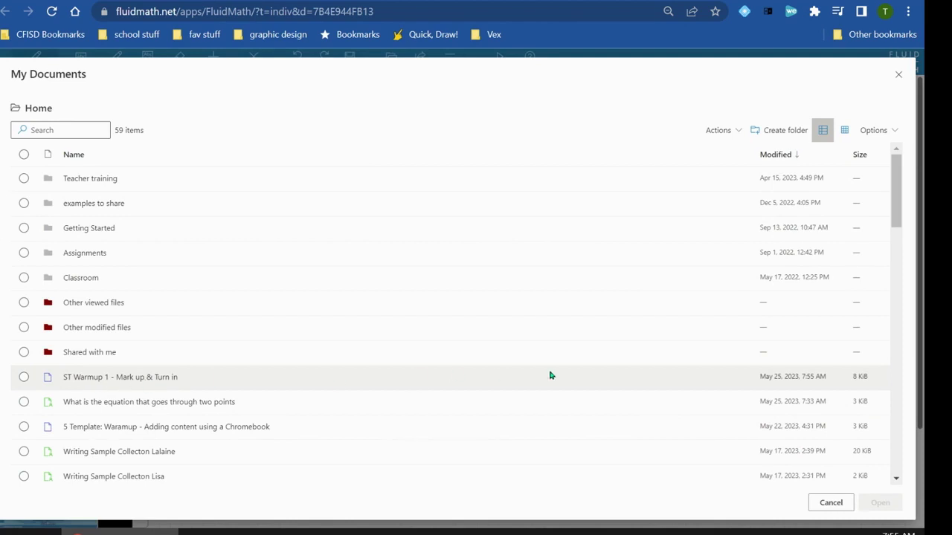
pyautogui.click(199, 380)
pyautogui.click(876, 504)
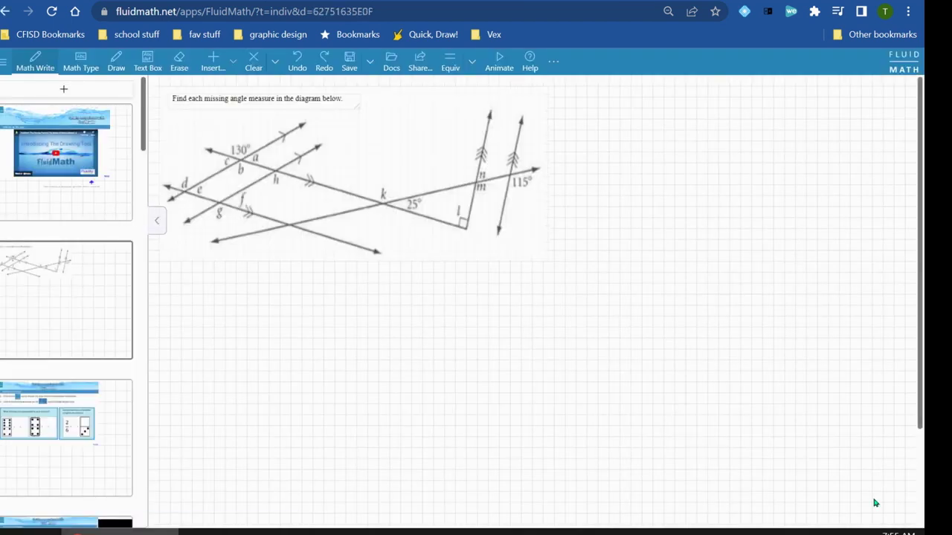
# Switch to the FluidMath MS Shared Resources spreadsheet and follow the intro drawing tool template link in cell A10
pyautogui.hotkey('ctrl', 'Tab')
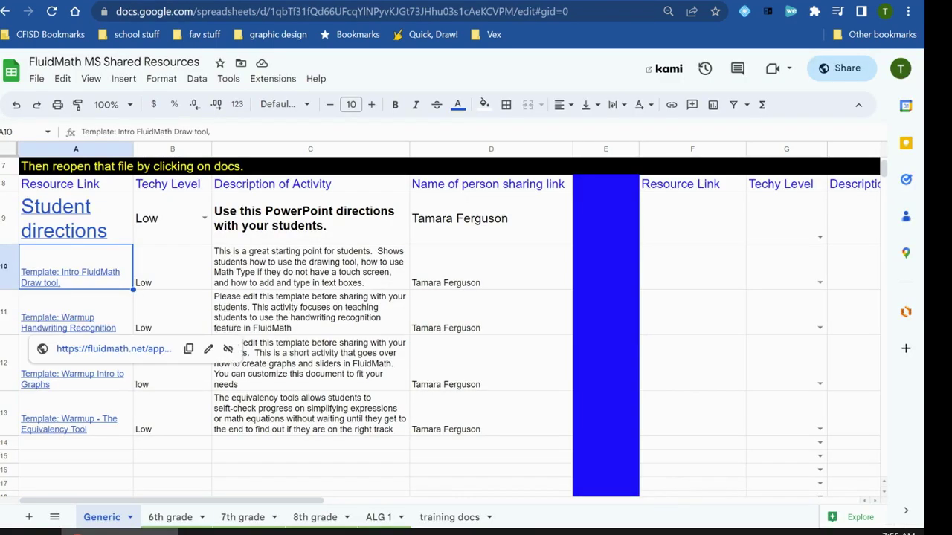
pyautogui.click(55, 276)
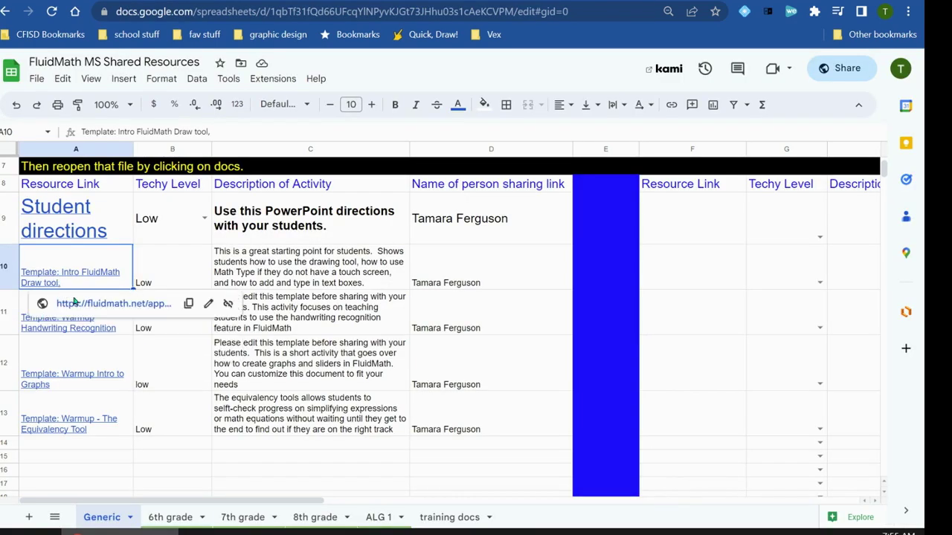
pyautogui.click(72, 303)
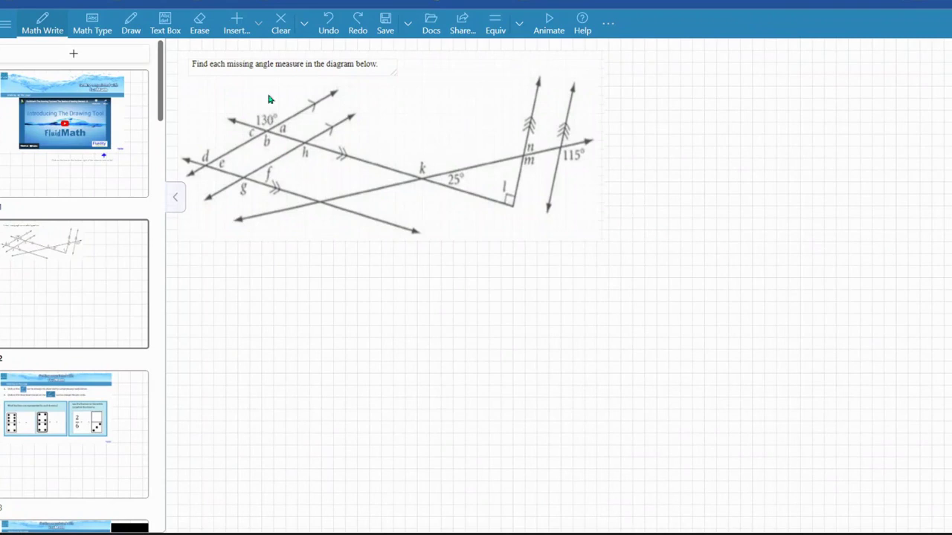
# Try a math answer box below the angle diagram, reposition it, and reload the document
pyautogui.click(268, 24)
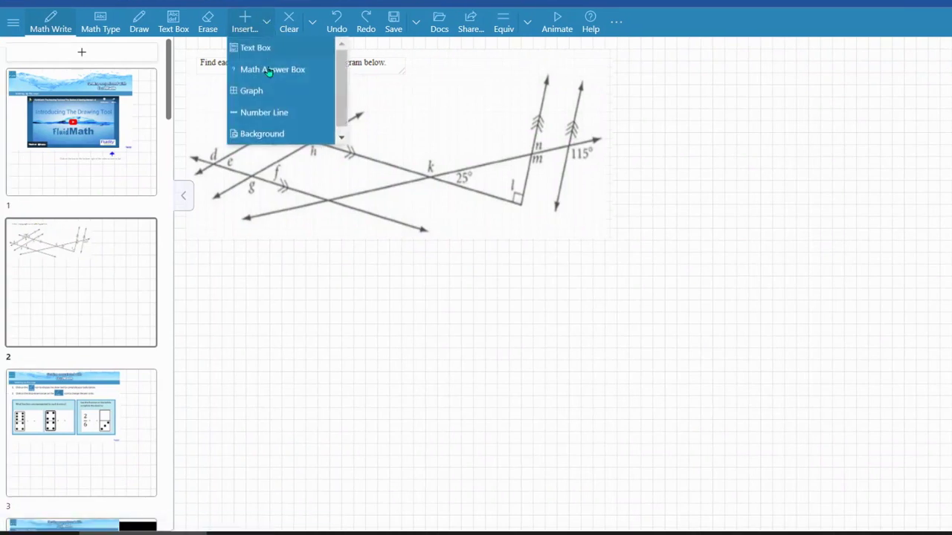
pyautogui.click(276, 69)
pyautogui.moveTo(276, 65); pyautogui.dragTo(402, 268)
pyautogui.moveTo(456, 323); pyautogui.dragTo(607, 453)
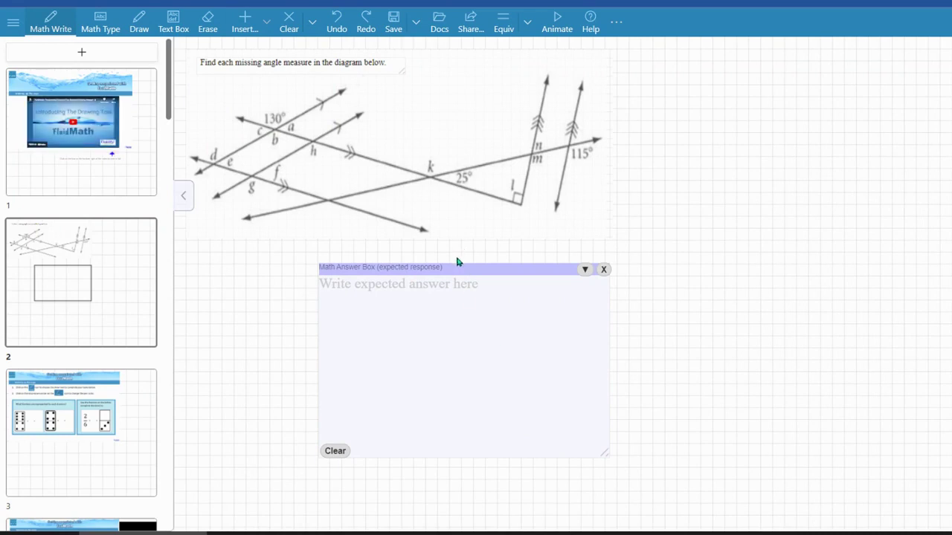
pyautogui.moveTo(457, 273); pyautogui.dragTo(410, 279)
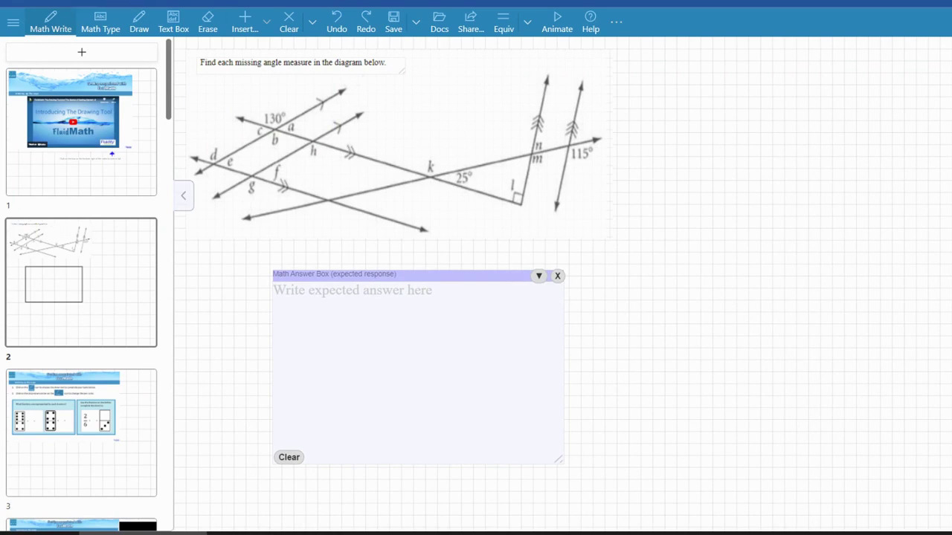
pyautogui.press('F5')
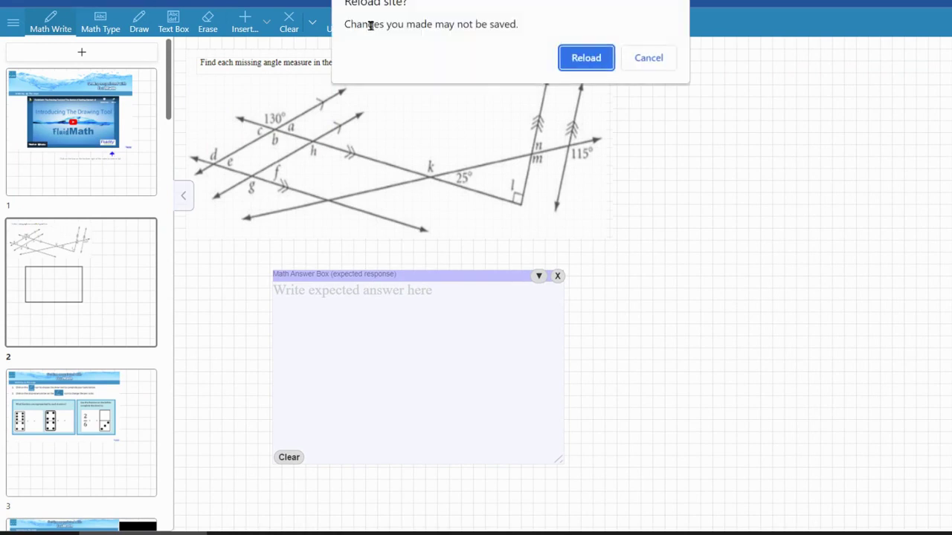
pyautogui.click(585, 59)
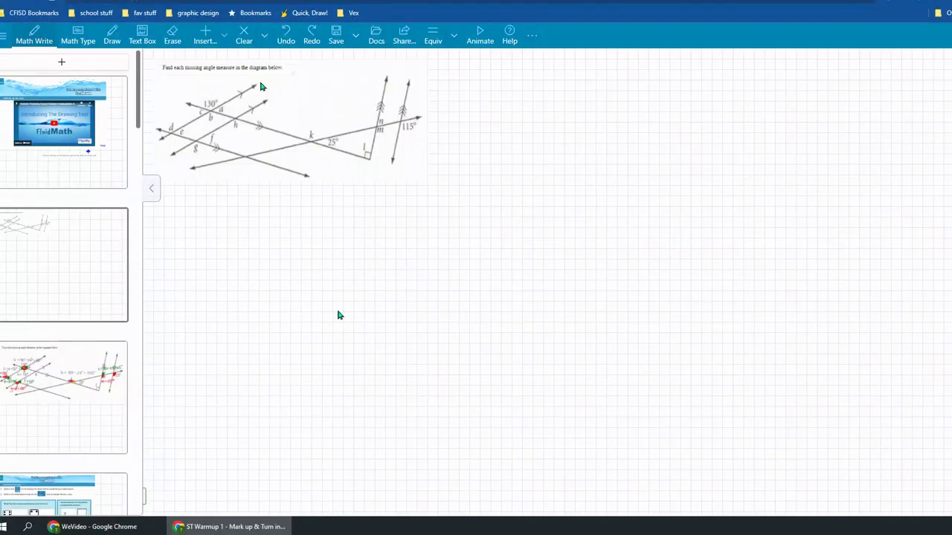
# Enlarge the missing-angles diagram on page 2, set its position, and save the document
pyautogui.rightClick(288, 138)
pyautogui.click(297, 138)
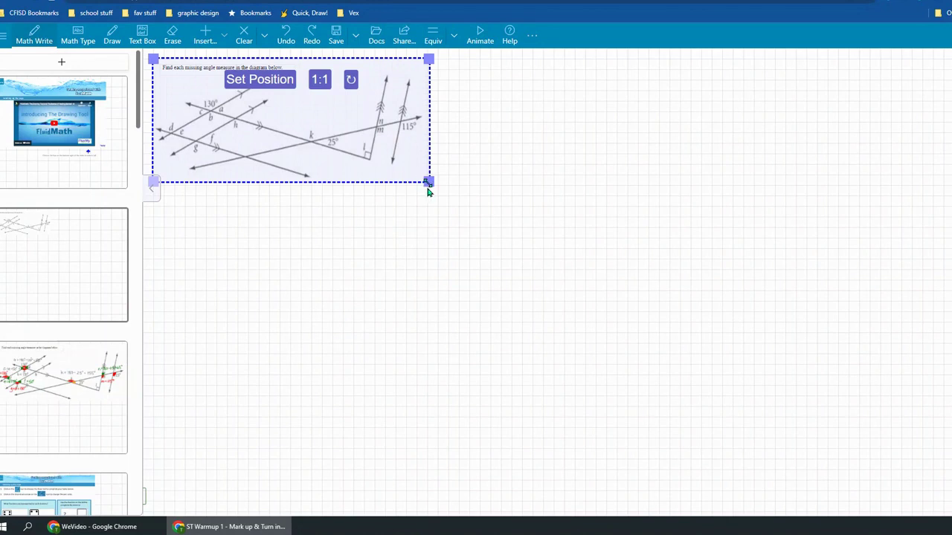
pyautogui.moveTo(429, 182); pyautogui.dragTo(518, 261)
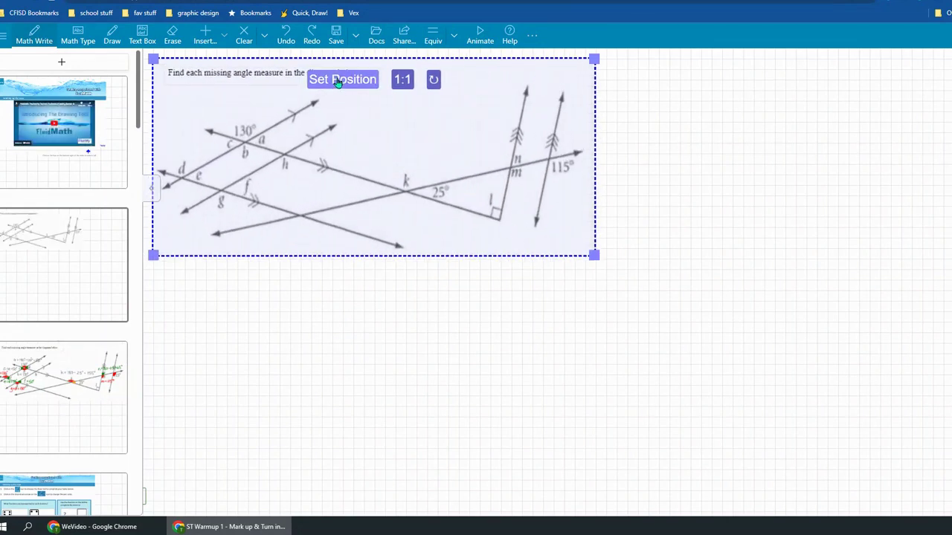
pyautogui.click(337, 82)
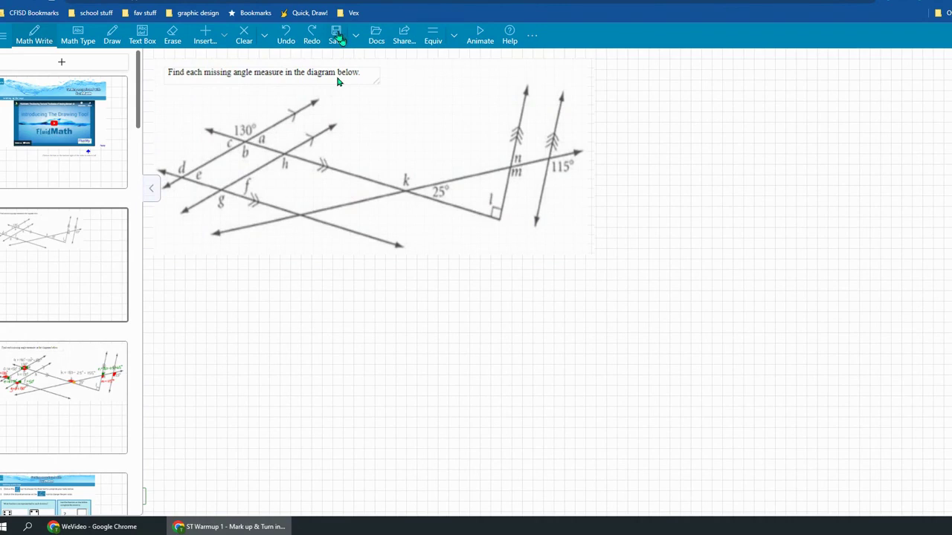
pyautogui.click(336, 36)
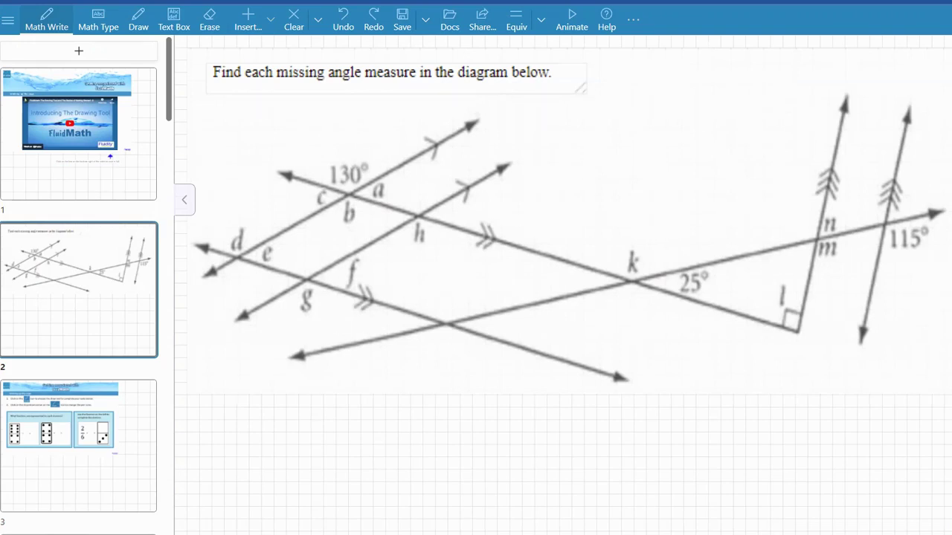
# Shade angle k in red and handwrite "k = 180 − 25° = 155°" above it
pyautogui.moveTo(614, 271); pyautogui.dragTo(659, 281)
pyautogui.moveTo(574, 208); pyautogui.dragTo(588, 227)
pyautogui.moveTo(592, 217); pyautogui.dragTo(605, 223)
pyautogui.moveTo(616, 211); pyautogui.dragTo(643, 227)
pyautogui.moveTo(649, 218); pyautogui.dragTo(662, 218)
pyautogui.moveTo(668, 214); pyautogui.dragTo(681, 231)
pyautogui.moveTo(686, 214)
pyautogui.mouseDown()
pyautogui.moveTo(699, 229)
pyautogui.moveTo(707, 217)
pyautogui.mouseUp()
pyautogui.moveTo(734, 218); pyautogui.dragTo(744, 223)
pyautogui.moveTo(747, 214); pyautogui.dragTo(770, 232)
pyautogui.moveTo(773, 213); pyautogui.dragTo(779, 217)
# Shade the 115° angle and angle m in red and angle n in green, and write "m = 115°" and "n = 180 − 115 = 65°"
pyautogui.moveTo(889, 239); pyautogui.dragTo(904, 222)
pyautogui.moveTo(821, 249); pyautogui.dragTo(832, 237)
pyautogui.moveTo(818, 279); pyautogui.dragTo(894, 260)
pyautogui.moveTo(821, 234)
pyautogui.mouseDown()
pyautogui.moveTo(843, 195)
pyautogui.moveTo(922, 191)
pyautogui.moveTo(943, 179)
pyautogui.mouseUp()
# Shade the angles around the 130° intersection and handwrite "a = 180° − 130° = 50°" and "c = a = 50°" beside them
pyautogui.moveTo(358, 185)
pyautogui.mouseDown()
pyautogui.moveTo(372, 195)
pyautogui.moveTo(366, 189)
pyautogui.mouseUp()
pyautogui.moveTo(289, 138); pyautogui.dragTo(300, 152)
pyautogui.moveTo(308, 140); pyautogui.dragTo(318, 141)
pyautogui.moveTo(330, 136)
pyautogui.mouseDown()
pyautogui.moveTo(357, 148)
pyautogui.moveTo(372, 143)
pyautogui.mouseUp()
pyautogui.moveTo(374, 138); pyautogui.dragTo(401, 152)
pyautogui.moveTo(406, 142); pyautogui.dragTo(455, 143)
pyautogui.moveTo(239, 191)
pyautogui.mouseDown()
pyautogui.moveTo(239, 204)
pyautogui.moveTo(302, 203)
pyautogui.moveTo(345, 188)
pyautogui.moveTo(369, 196)
pyautogui.mouseUp()
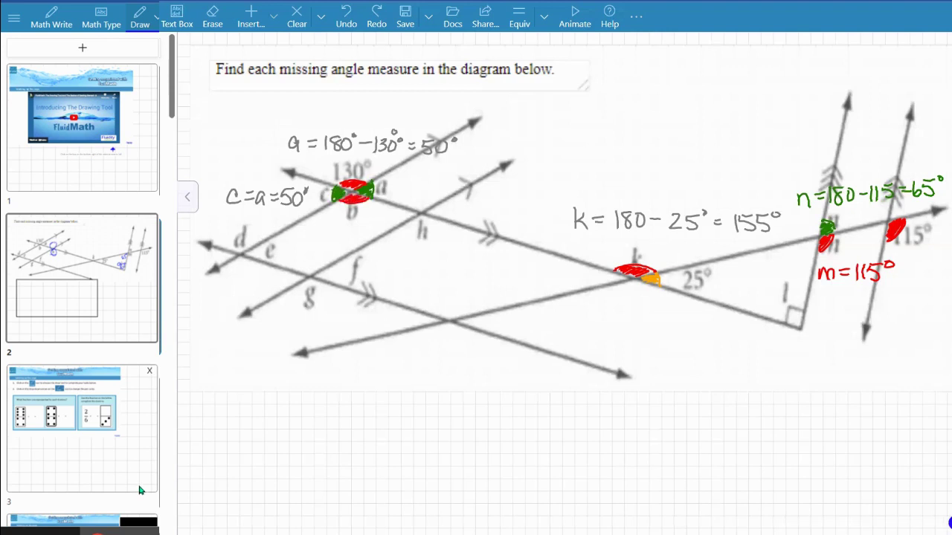
# Handwrite "b = 130°" below angle b, shade angle d in red, and label it "d = 130°"
pyautogui.moveTo(311, 220)
pyautogui.mouseDown()
pyautogui.moveTo(338, 232)
pyautogui.moveTo(374, 222)
pyautogui.mouseUp()
pyautogui.moveTo(220, 249); pyautogui.dragTo(254, 242)
pyautogui.moveTo(195, 212); pyautogui.dragTo(195, 232)
pyautogui.moveTo(204, 220); pyautogui.dragTo(216, 219)
pyautogui.moveTo(205, 226); pyautogui.dragTo(215, 226)
pyautogui.moveTo(221, 213); pyautogui.dragTo(226, 231)
pyautogui.moveTo(238, 216); pyautogui.dragTo(236, 218)
pyautogui.moveTo(249, 209); pyautogui.dragTo(248, 212)
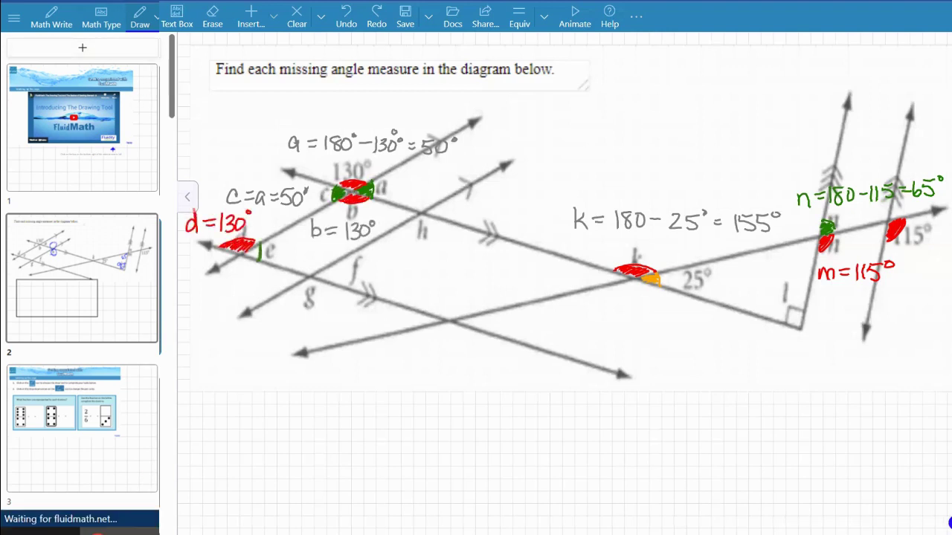
# Handwrite the measure of angle e as an equation just below the angle
pyautogui.moveTo(229, 275); pyautogui.dragTo(237, 281)
pyautogui.moveTo(244, 274); pyautogui.dragTo(254, 274)
pyautogui.moveTo(244, 278); pyautogui.dragTo(254, 278)
pyautogui.moveTo(264, 268); pyautogui.dragTo(264, 277)
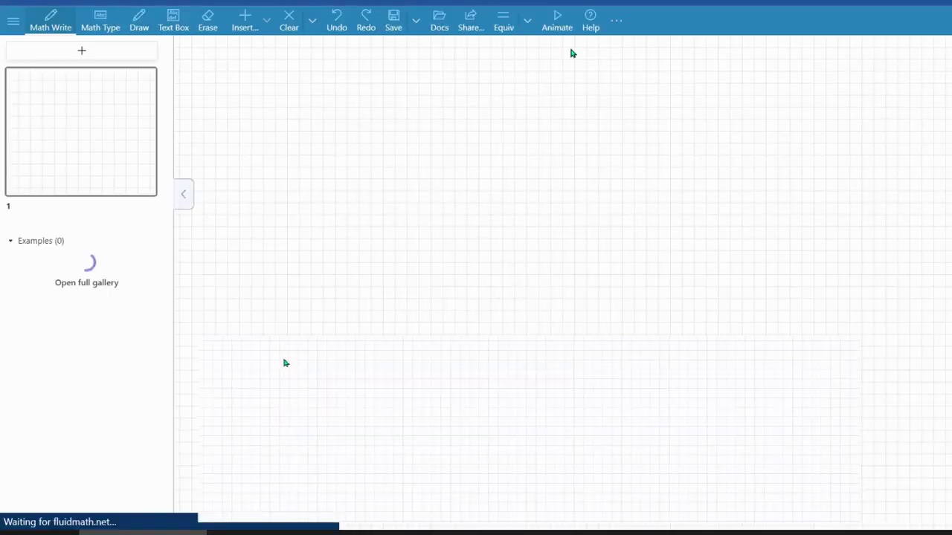